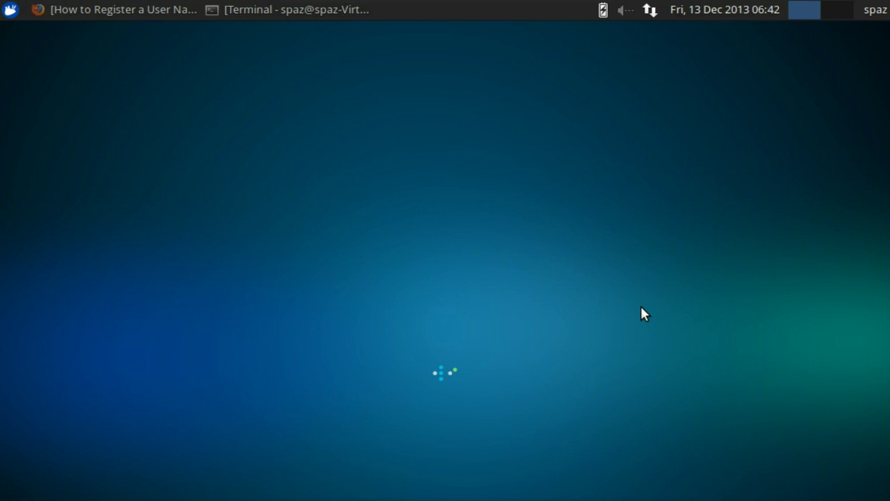
- Open the Xubuntu applications menu to the Internet programs, where XChat IRC is listed
left_click(10, 10)
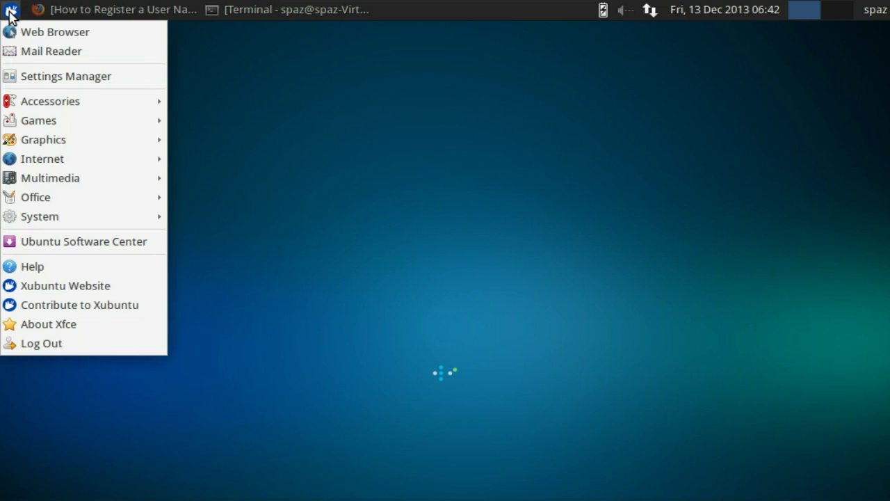
mouse_move(21, 162)
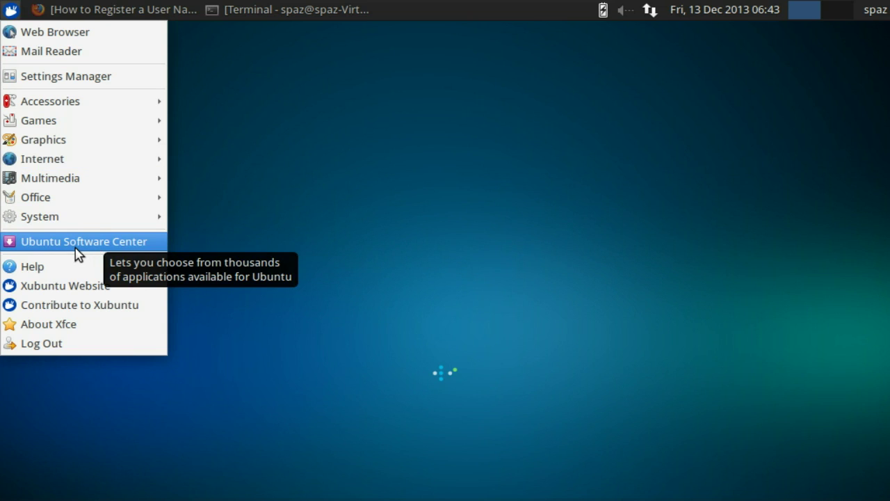
left_click(481, 258)
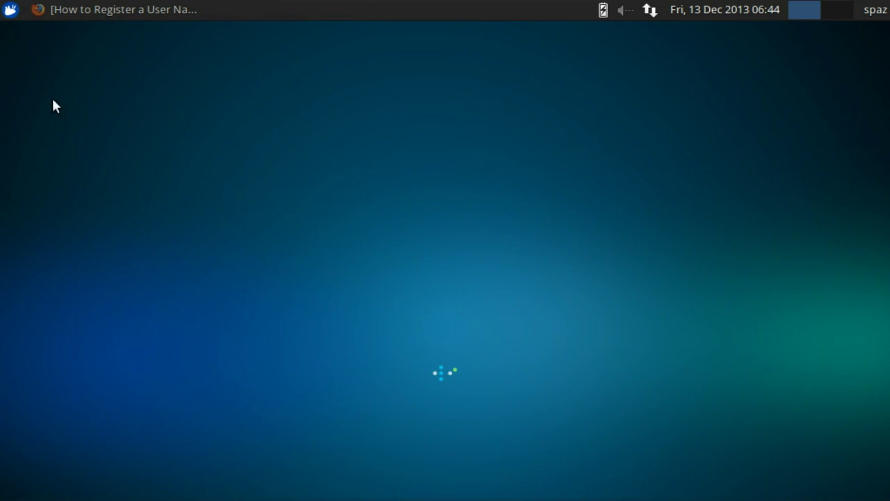
left_click(9, 11)
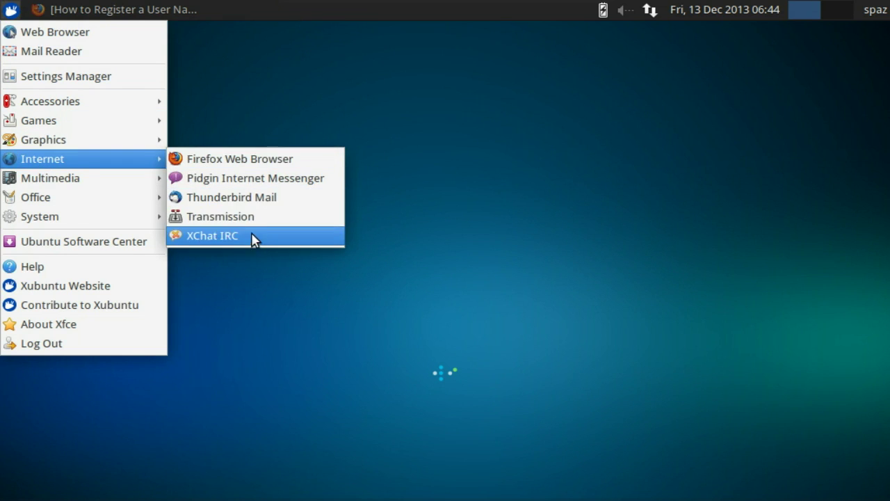
- Launch XChat IRC and set the nick name to mamoulian and second choice to mamoulian2
left_click(249, 238)
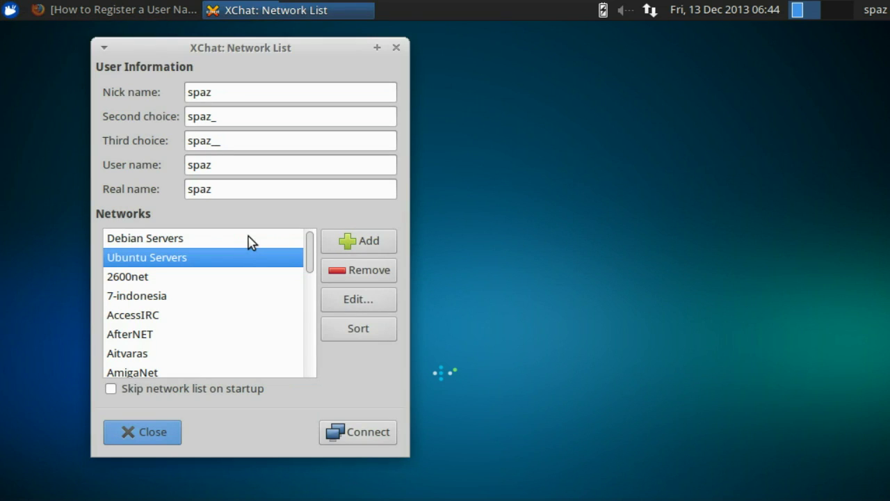
left_click(244, 98)
left_click_drag(243, 98, 148, 89)
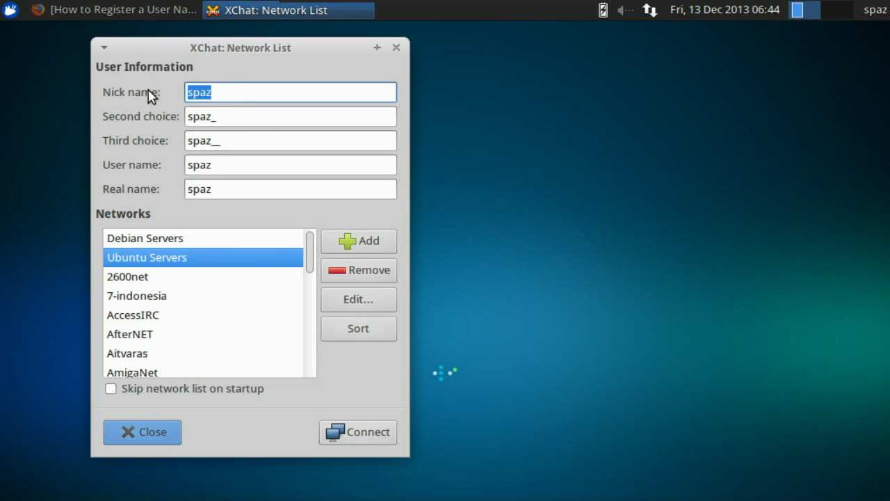
type("mamouli")
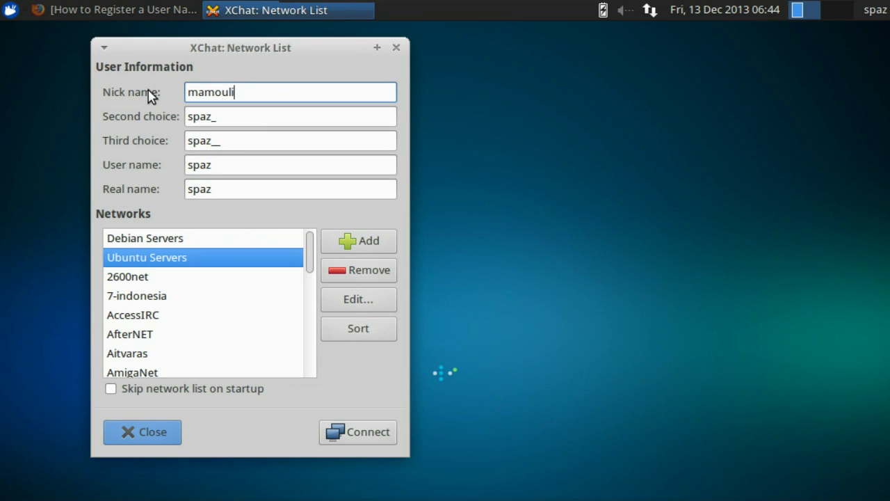
type("an")
left_click(252, 116)
left_click_drag(253, 117, 77, 108)
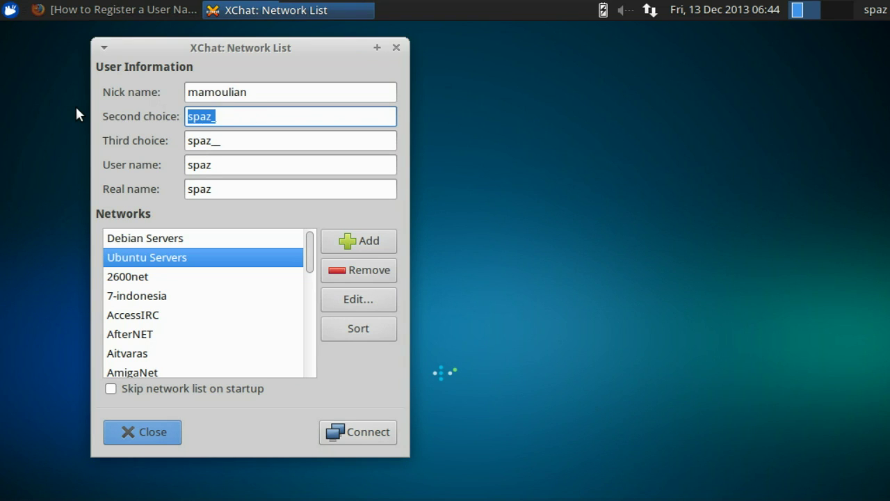
type("mamou")
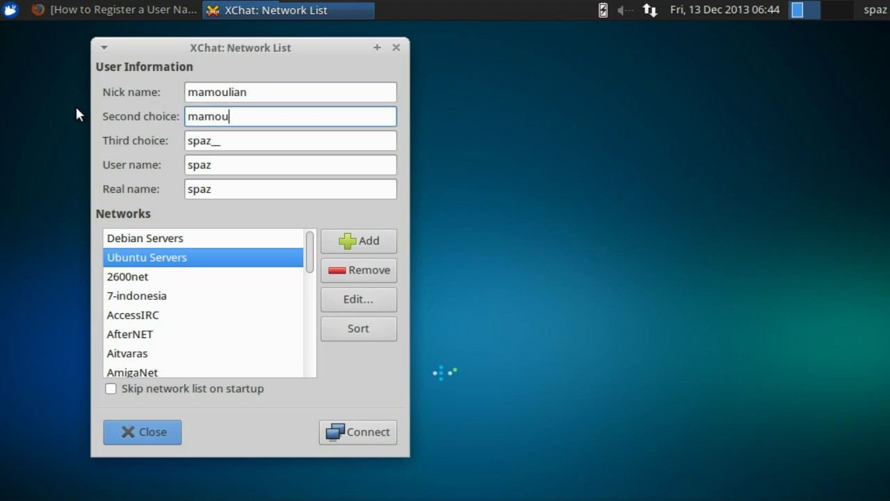
type("lian2")
- Select FreeNode in the Networks list and open its network settings
scroll(150, 262, "down", 12)
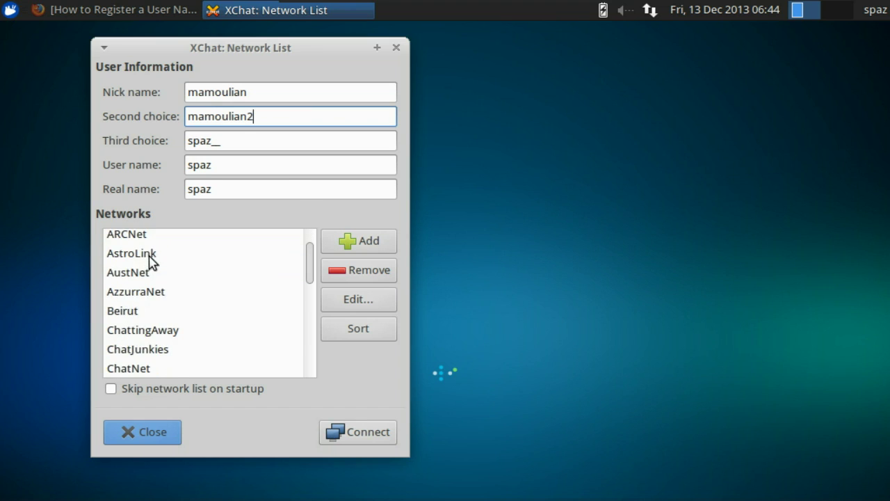
scroll(149, 262, "down", 6)
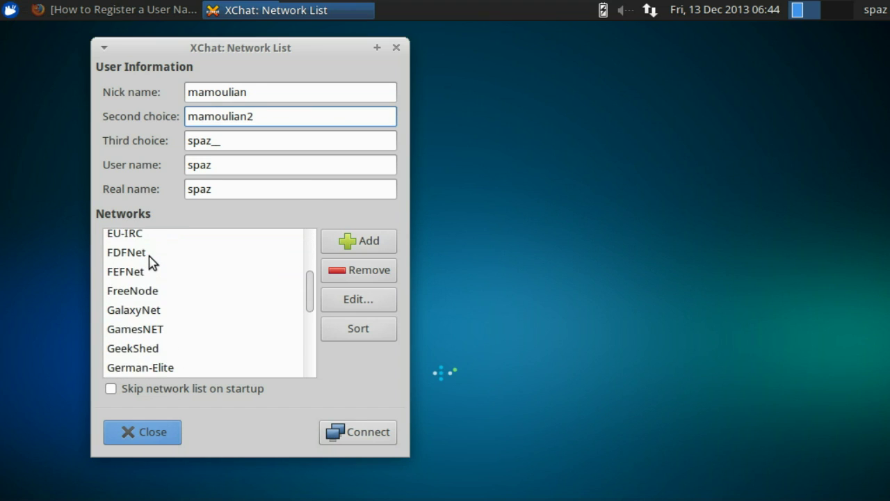
left_click(152, 270)
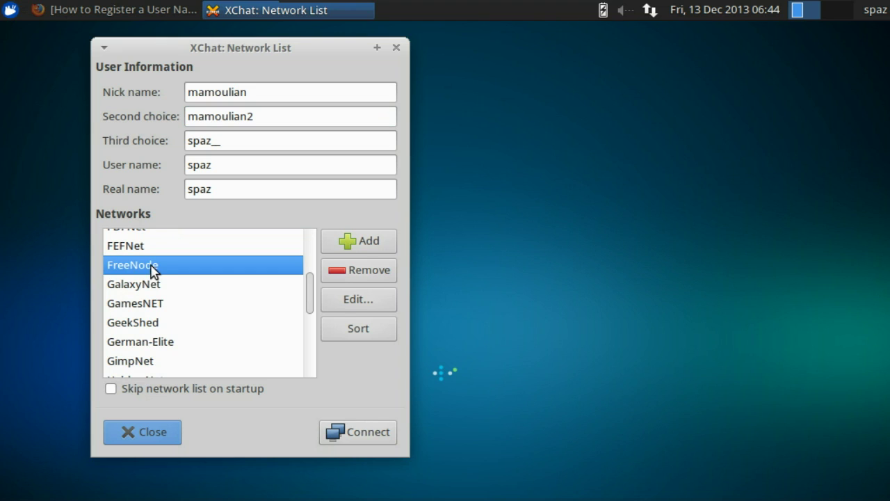
left_click(358, 300)
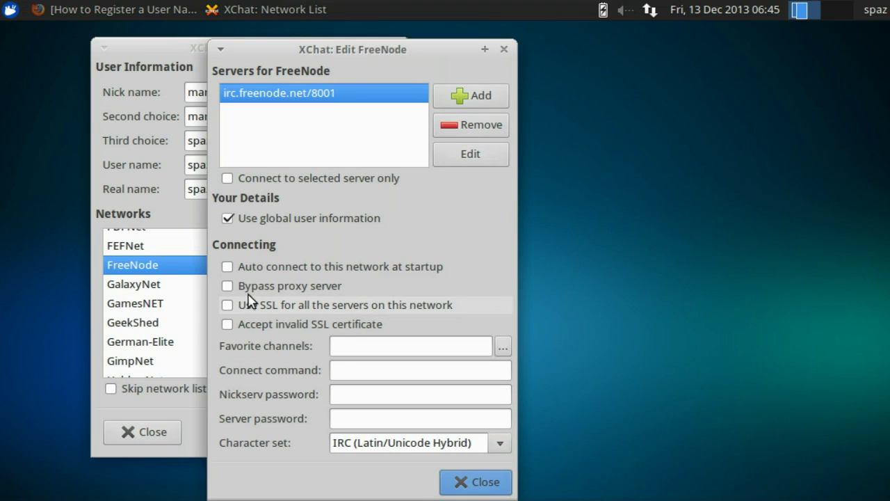
- Make FreeNode auto-connect at startup, close its settings, and connect to FreeNode
left_click(228, 270)
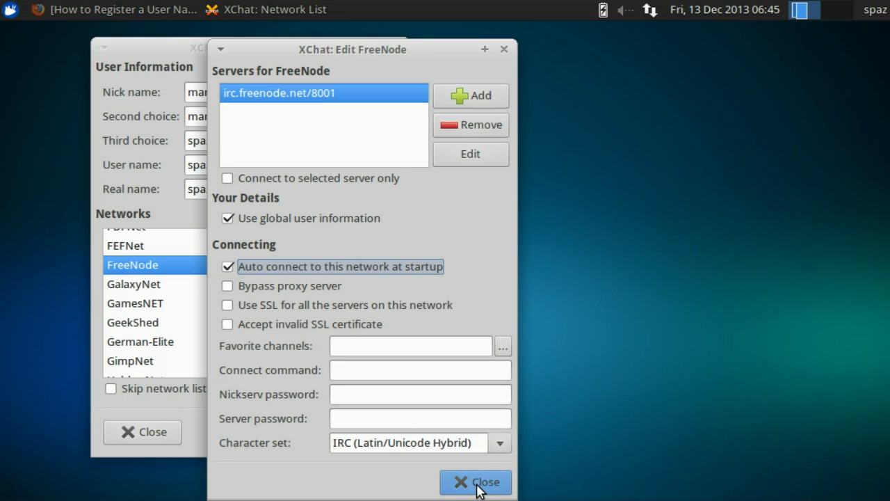
left_click(479, 485)
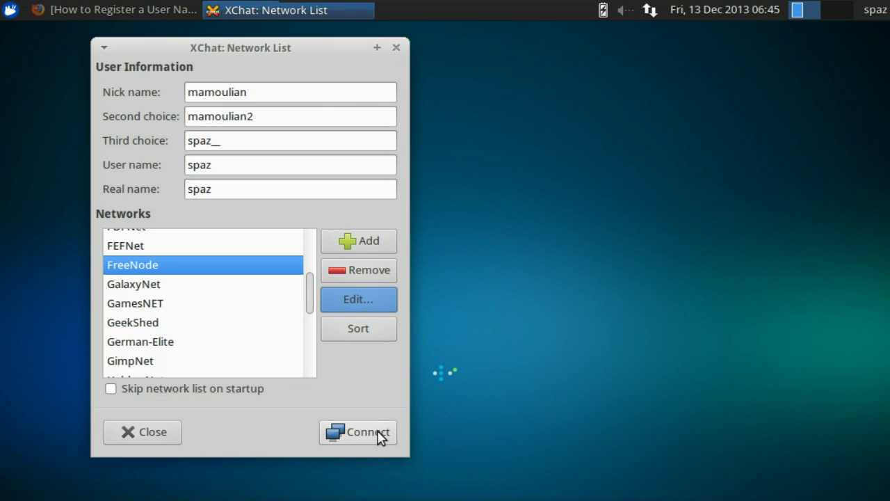
left_click(379, 435)
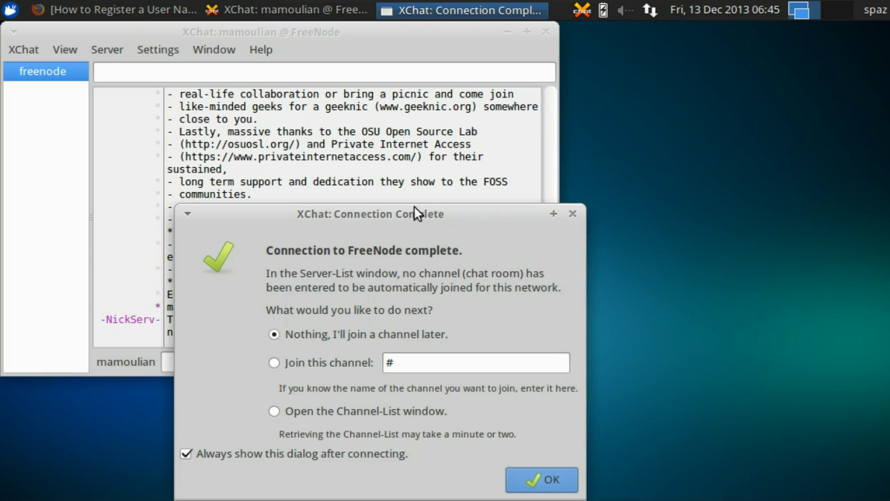
- Stop the Connection Complete dialog from always showing and join channel #spatry
left_click_drag(403, 217, 366, 101)
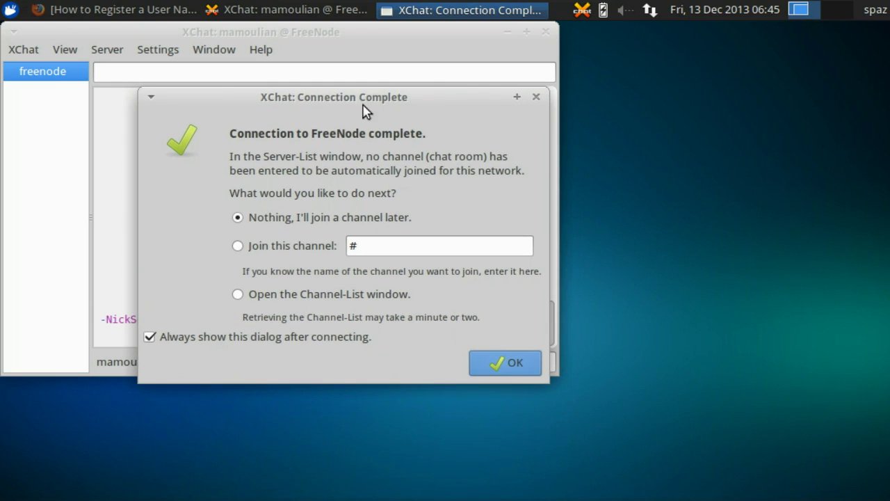
left_click(151, 338)
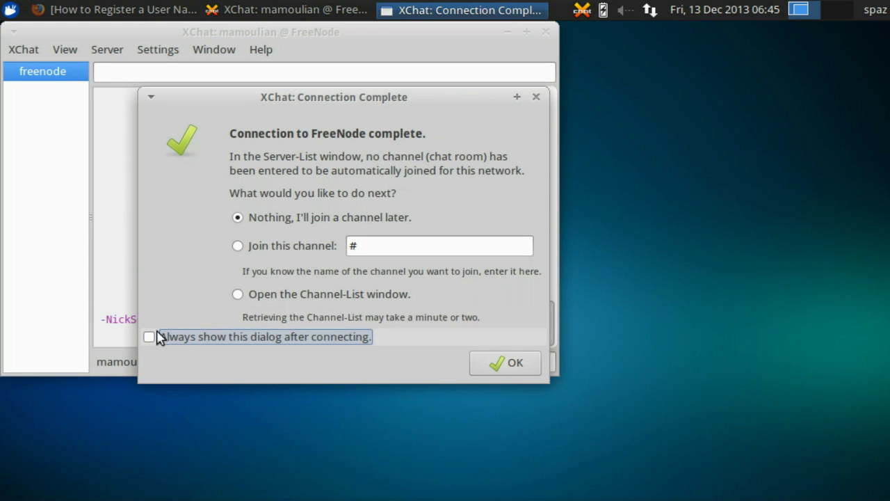
left_click(238, 246)
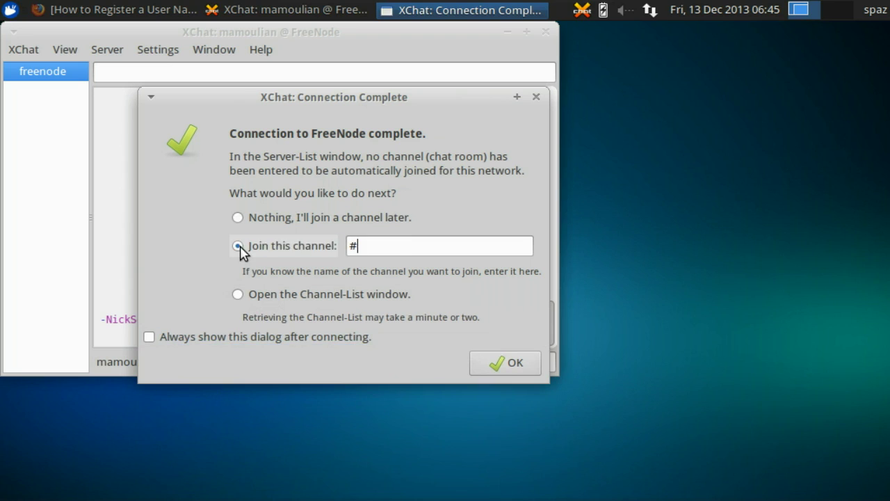
left_click(397, 245)
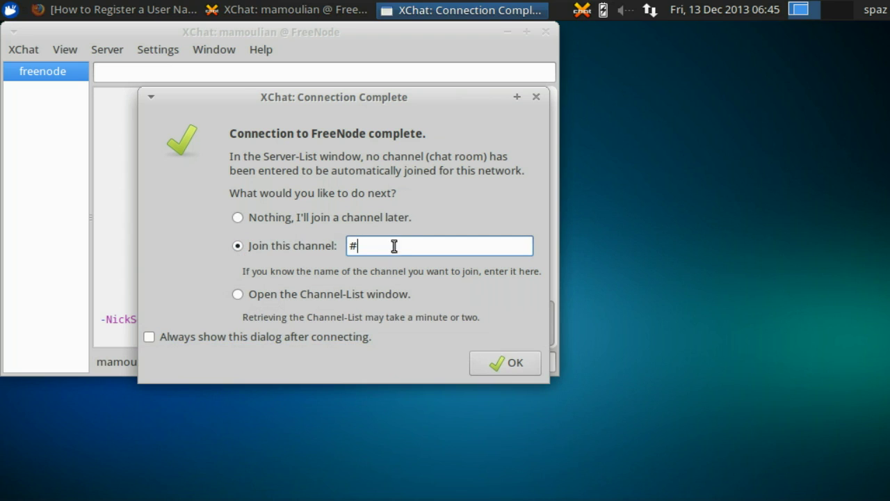
type("spatry")
left_click(525, 368)
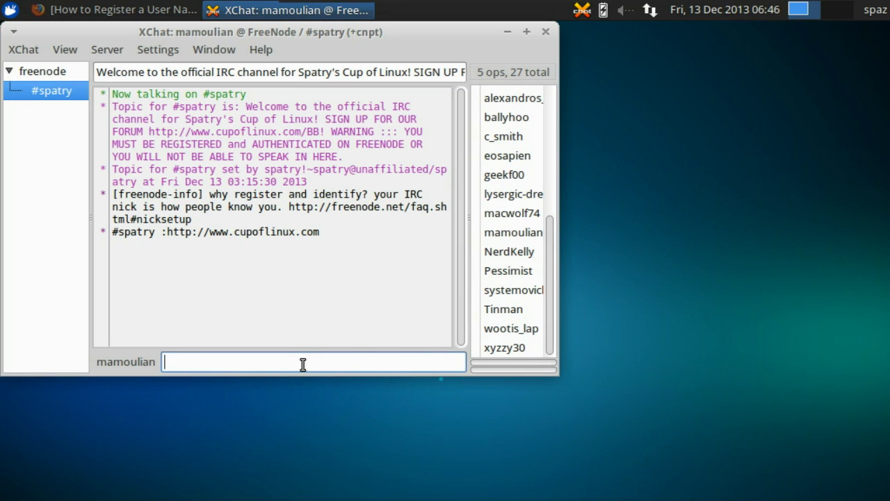
- Send the message 'hello' to the #spatry channel
type("hello")
key("Return")
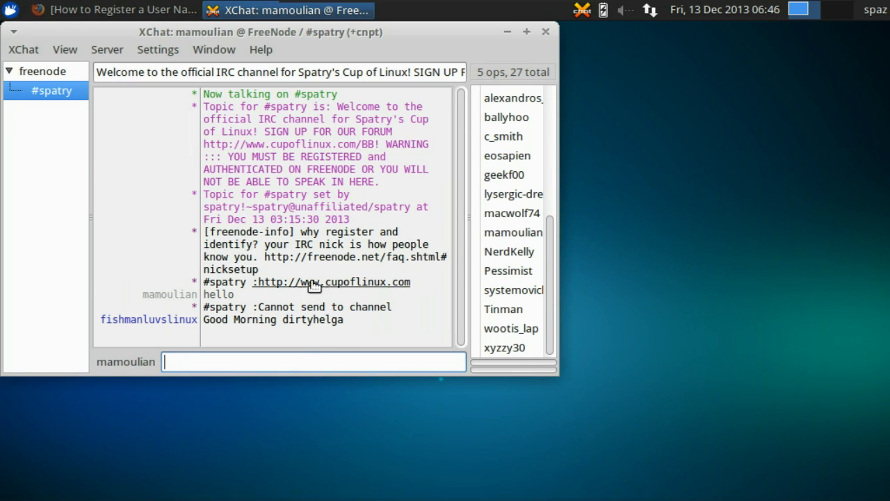
- Check NickServ's registration notice in the freenode server log, then return to the wikiHow guide
left_click(82, 15)
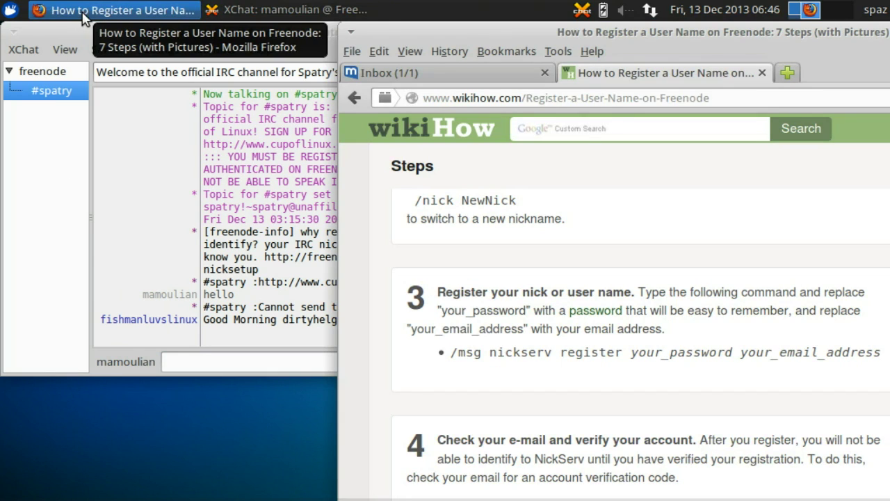
left_click(38, 73)
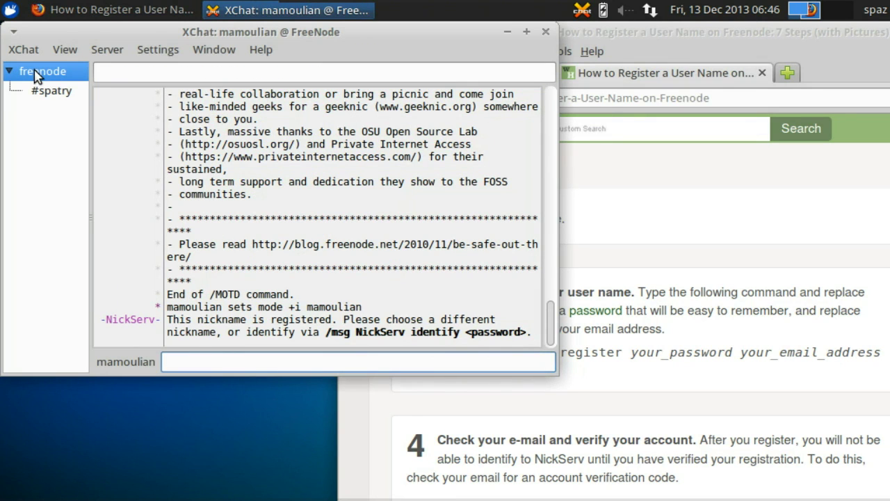
left_click(672, 391)
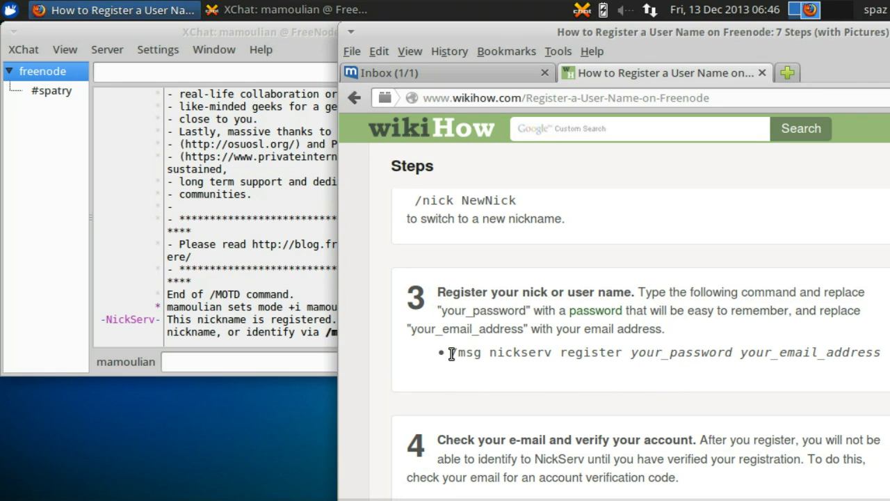
left_click_drag(451, 354, 624, 357)
key("ctrl+c")
key("alt+Tab")
key("ctrl+v")
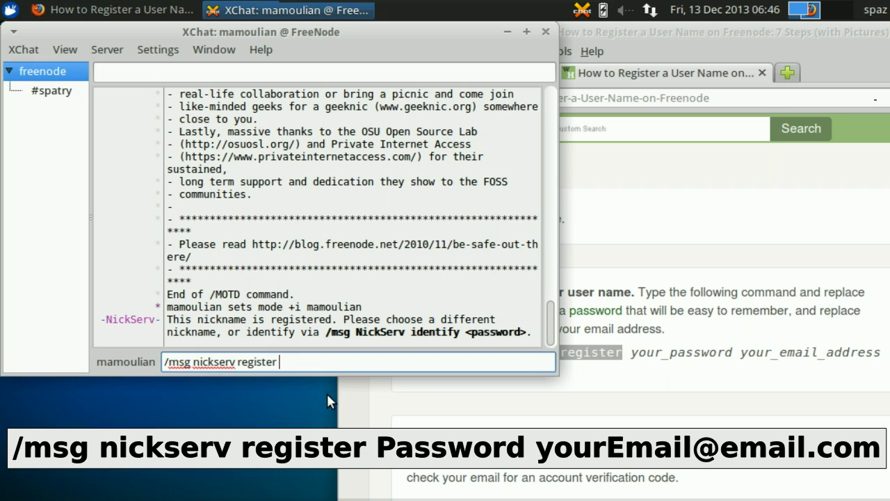
type("password")
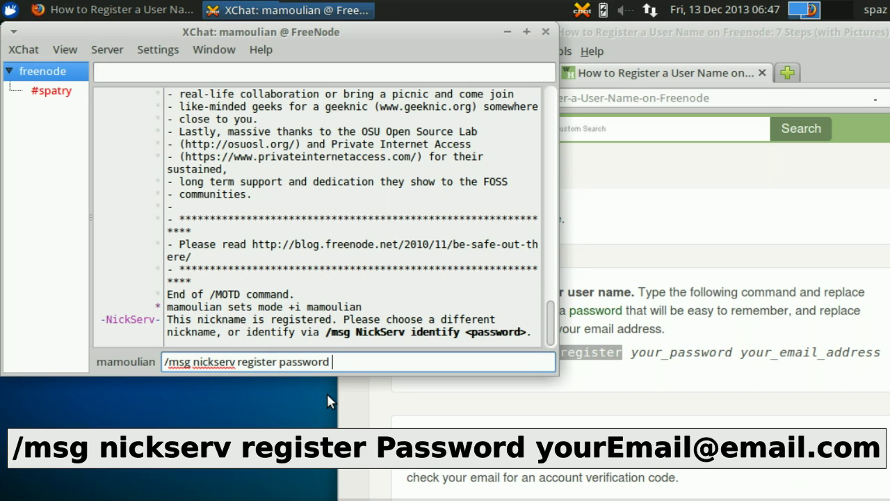
key("ctrl+v")
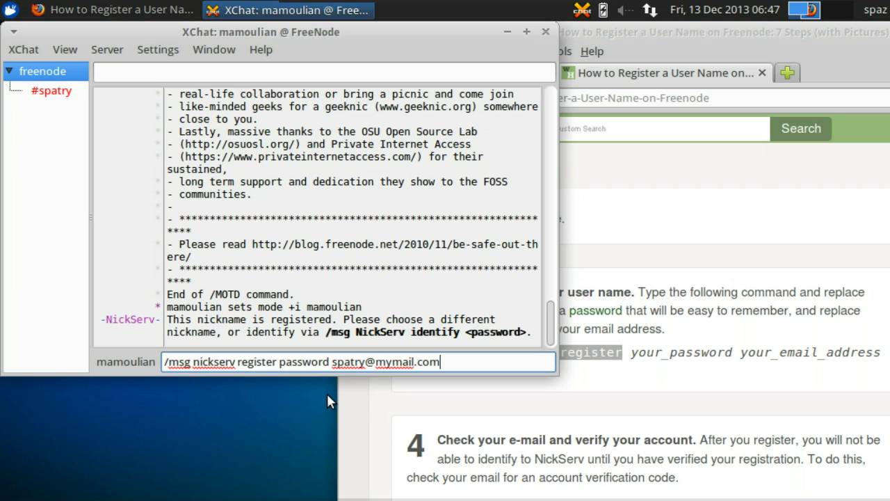
key("BackSpace")
key("BackSpace")
key("BackSpace")
key("BackSpace")
key("BackSpace")
key("BackSpace")
key("BackSpace")
key("BackSpace")
key("BackSpace")
key("BackSpace")
key("BackSpace")
key("BackSpace")
key("BackSpace")
key("BackSpace")
key("BackSpace")
key("BackSpace")
key("BackSpace")
key("BackSpace")
key("BackSpace")
key("BackSpace")
key("BackSpace")
key("BackSpace")
key("BackSpace")
key("BackSpace")
key("BackSpace")
key("BackSpace")
key("BackSpace")
key("BackSpace")
key("BackSpace")
key("BackSpace")
key("BackSpace")
key("BackSpace")
key("BackSpace")
key("BackSpace")
key("BackSpace")
key("BackSpace")
key("BackSpace")
key("BackSpace")
key("BackSpace")
key("BackSpace")
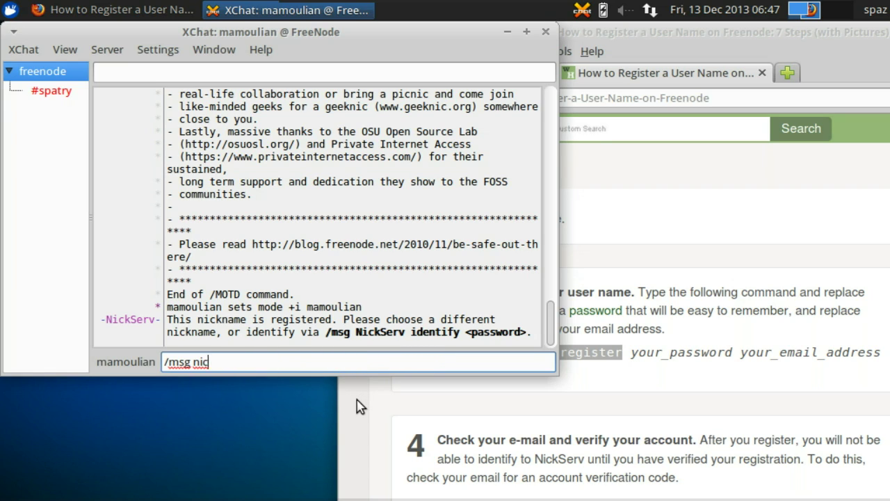
- Open the freenode Nickname Registration e-mail in mail.com and select its /msg NickServ VERIFY REGISTER line
left_click(683, 32)
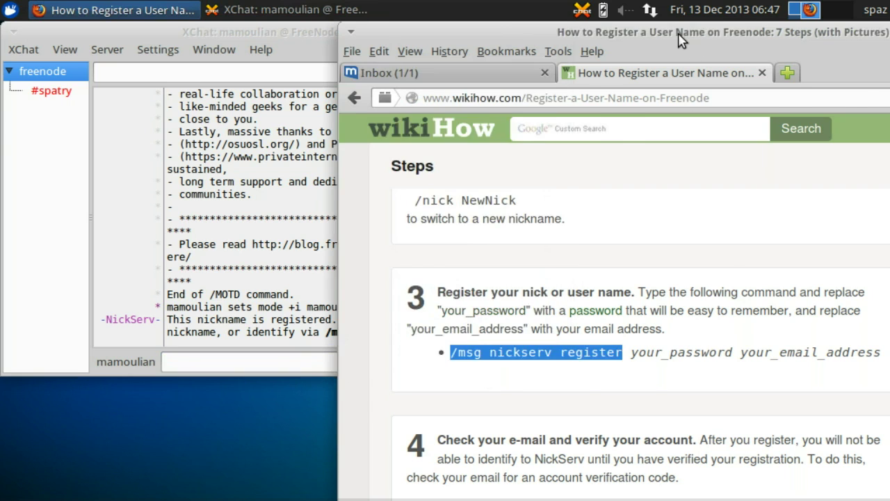
left_click(431, 73)
double_click(632, 253)
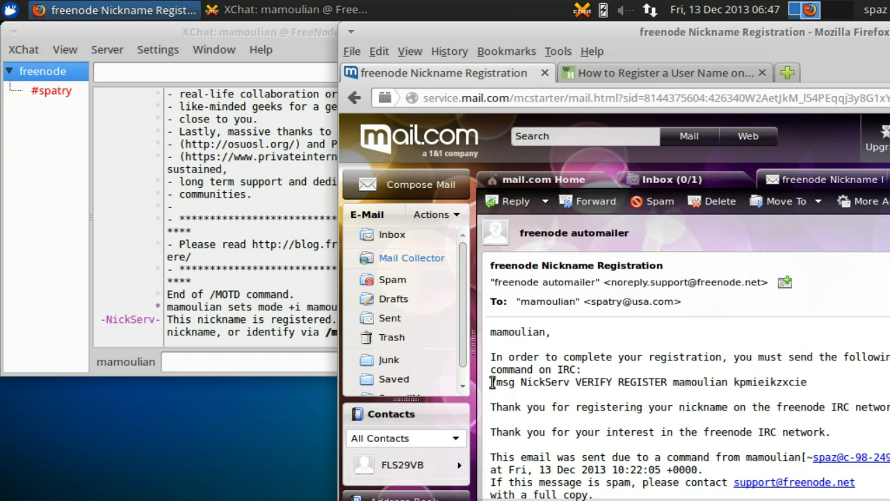
left_click_drag(491, 382, 673, 385)
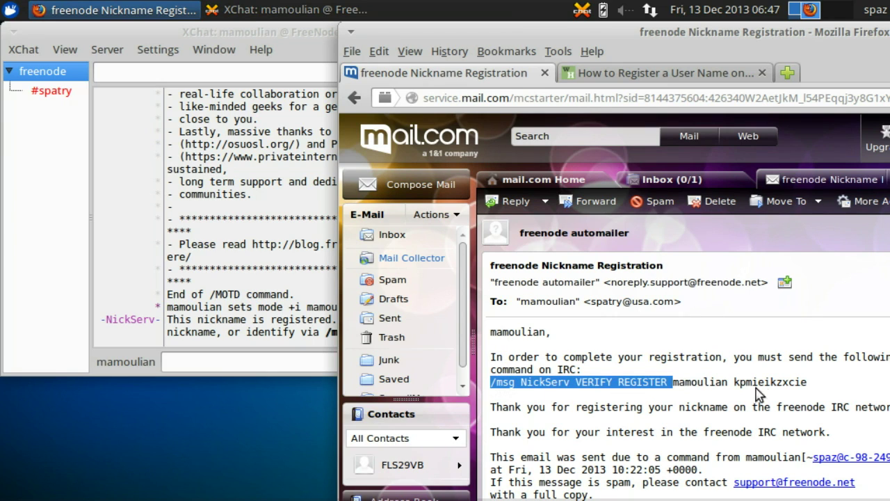
left_click_drag(758, 394, 814, 396)
right_click(780, 380)
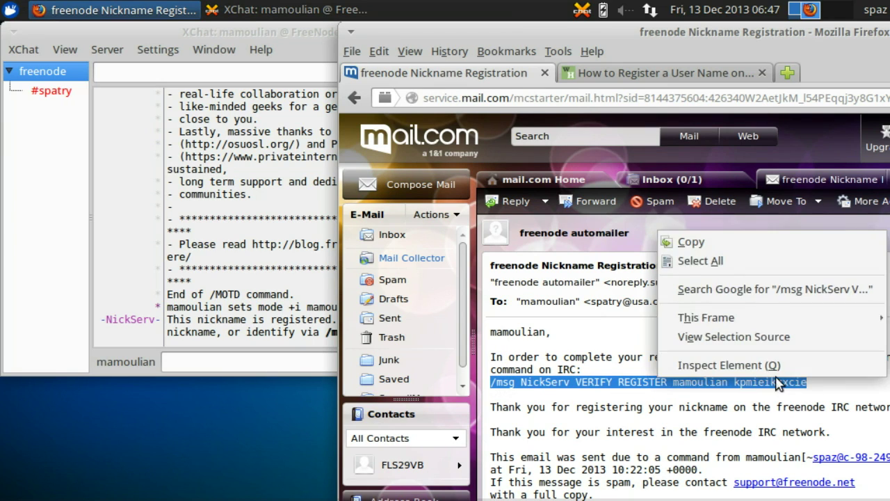
- Paste the copied VERIFY REGISTER command into XChat's message line, removing the trailing line break
left_click(723, 244)
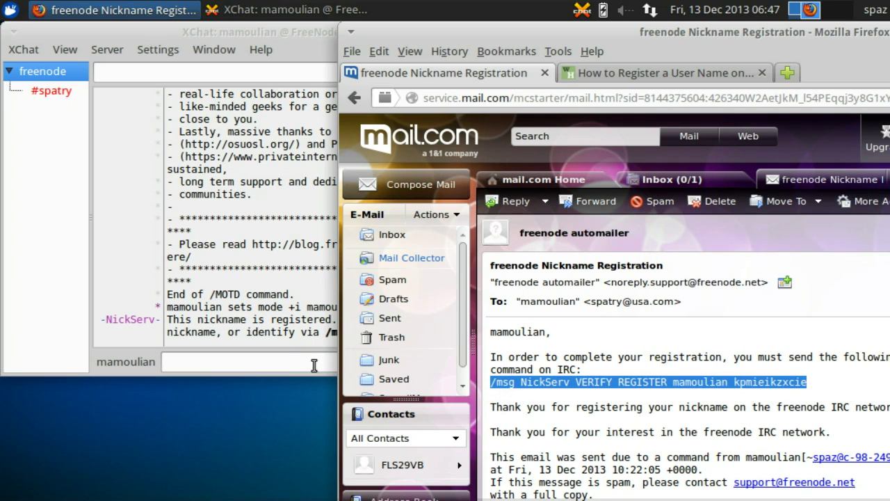
left_click(291, 360)
right_click(292, 361)
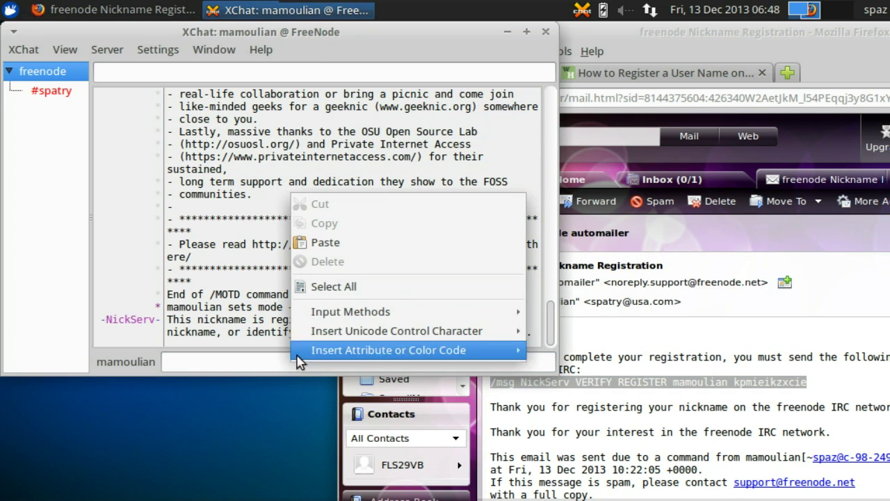
left_click(350, 251)
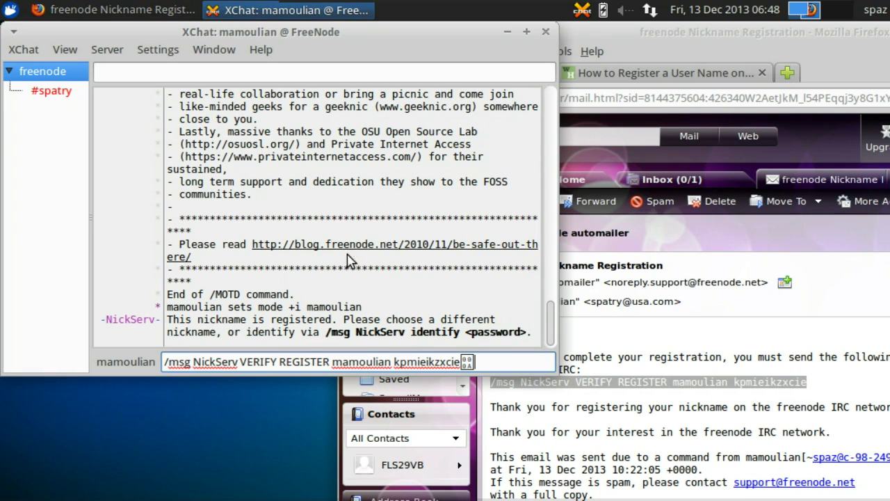
key("BackSpace")
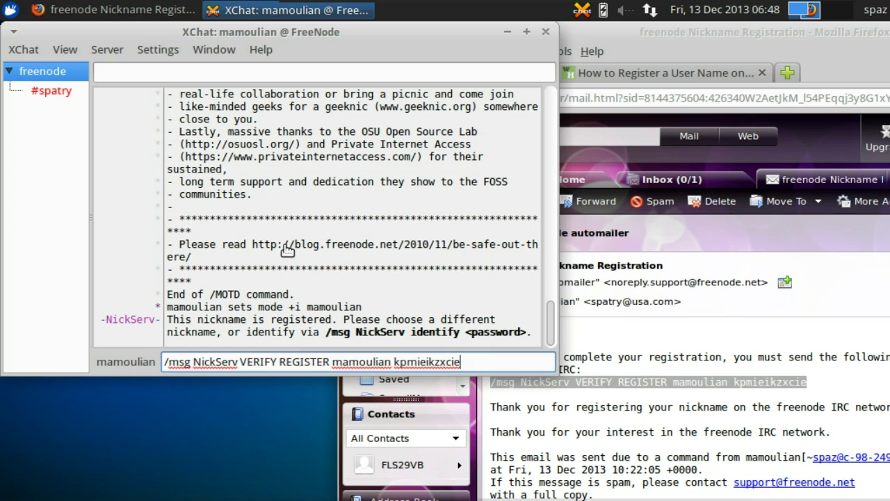
left_click(26, 53)
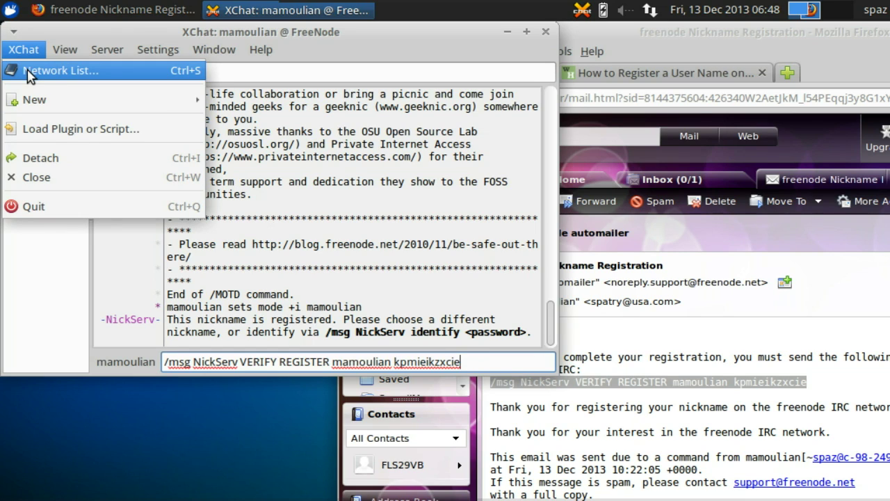
- Enter the NickServ password in FreeNode's network settings, then close the settings and Network List
left_click(28, 72)
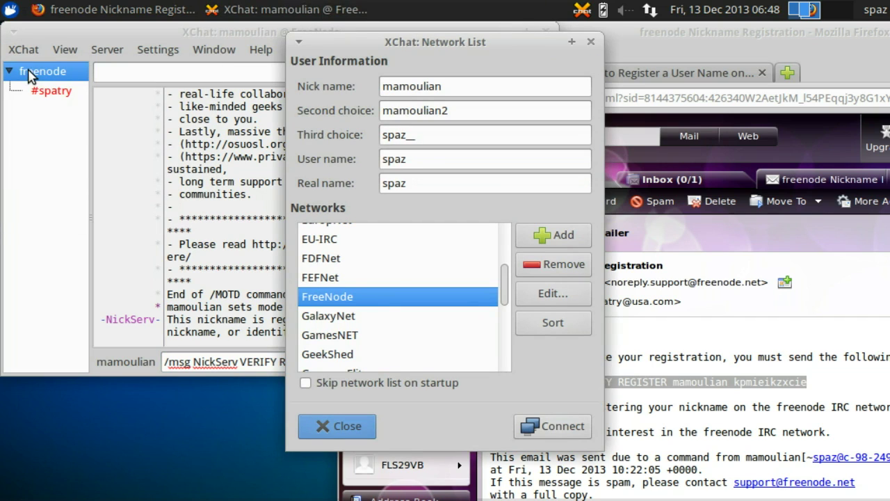
left_click(564, 303)
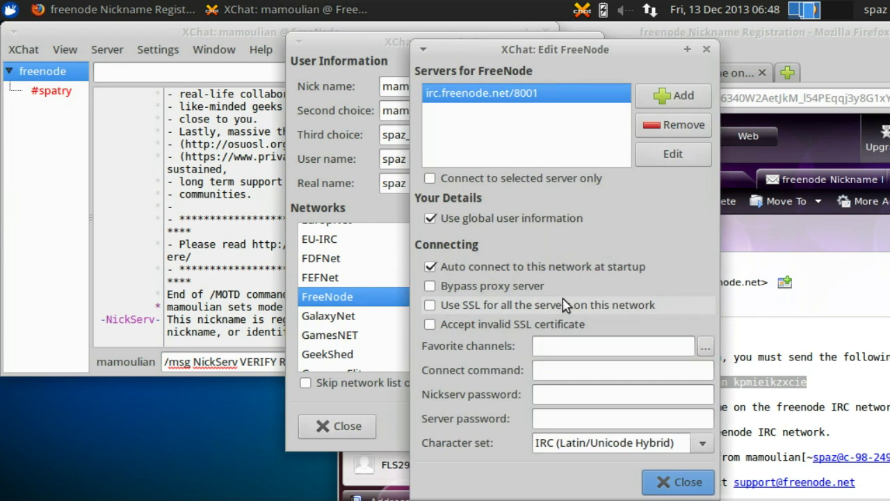
left_click(570, 398)
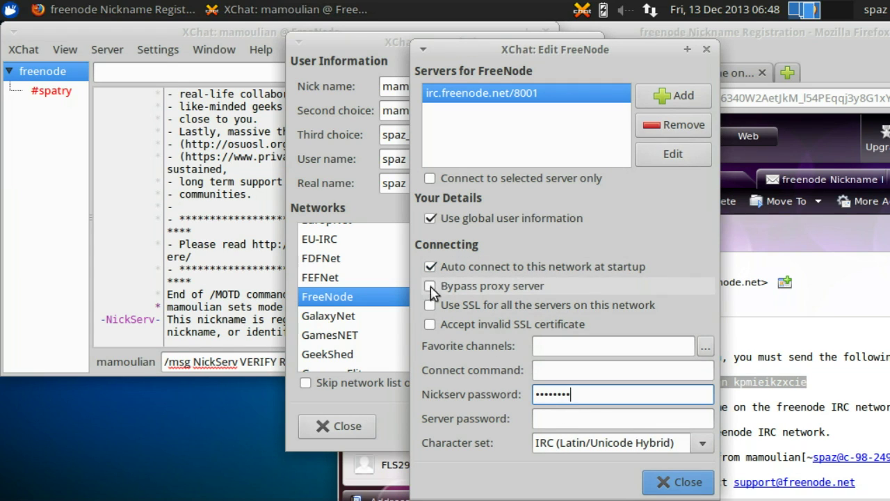
left_click(690, 488)
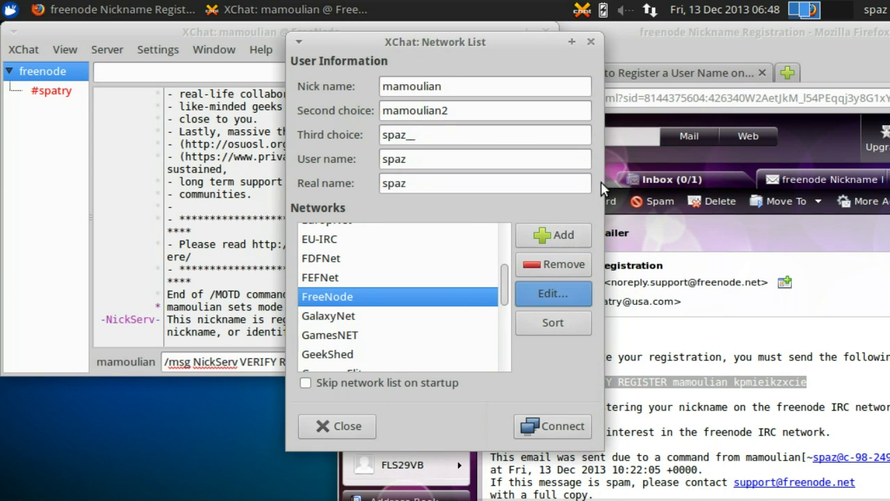
left_click(591, 42)
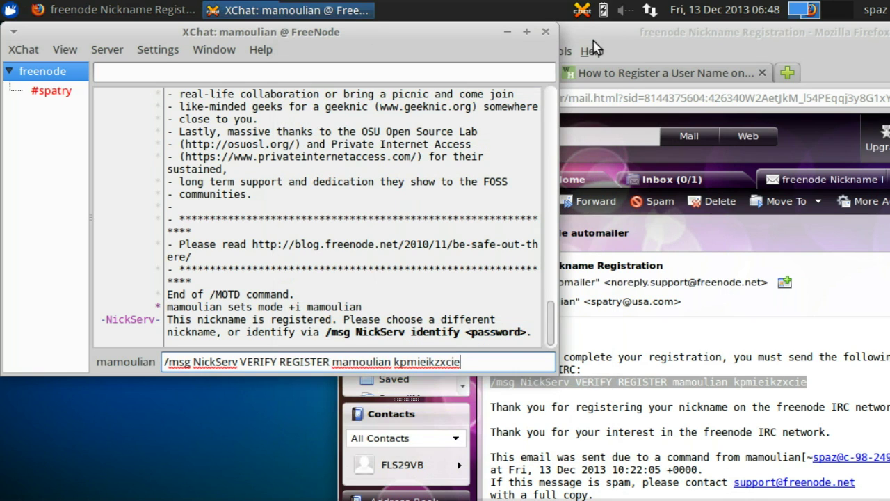
- Quit and relaunch XChat, then connect to FreeNode again
left_click(548, 32)
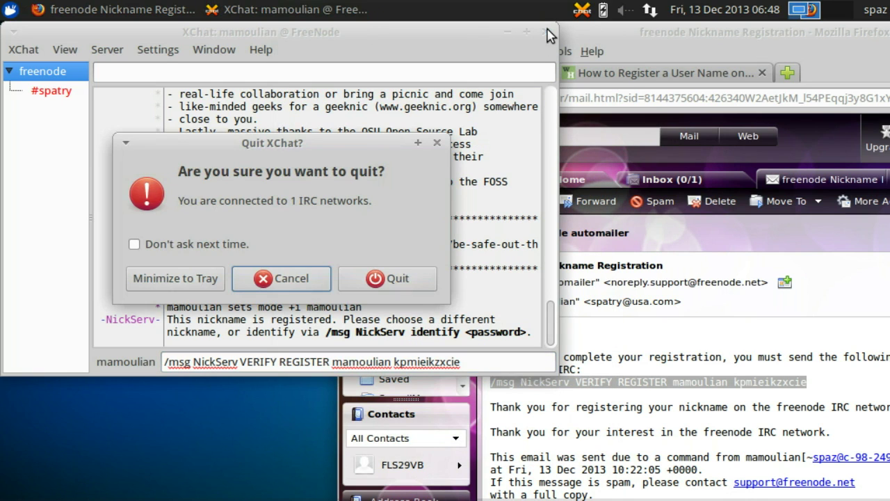
left_click(409, 285)
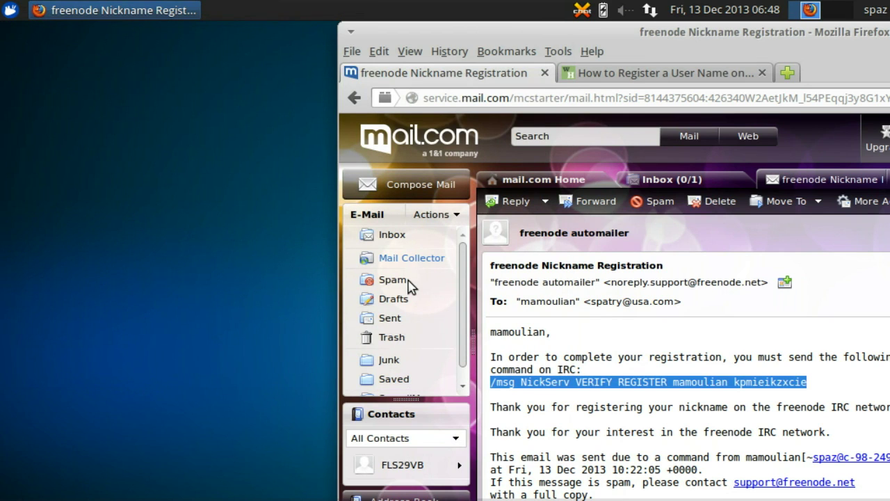
left_click(10, 10)
left_click(359, 432)
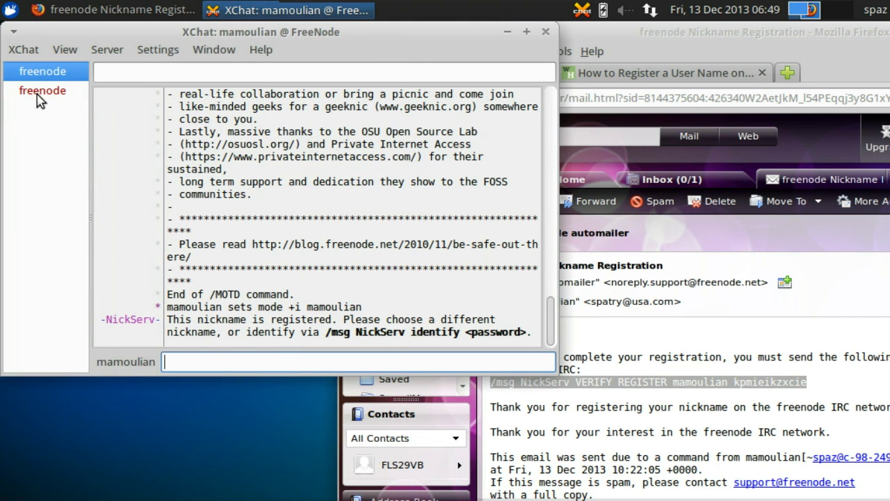
- Close the second freenode entry in the server tree, the duplicate mamoulian2 connection
left_click(38, 94)
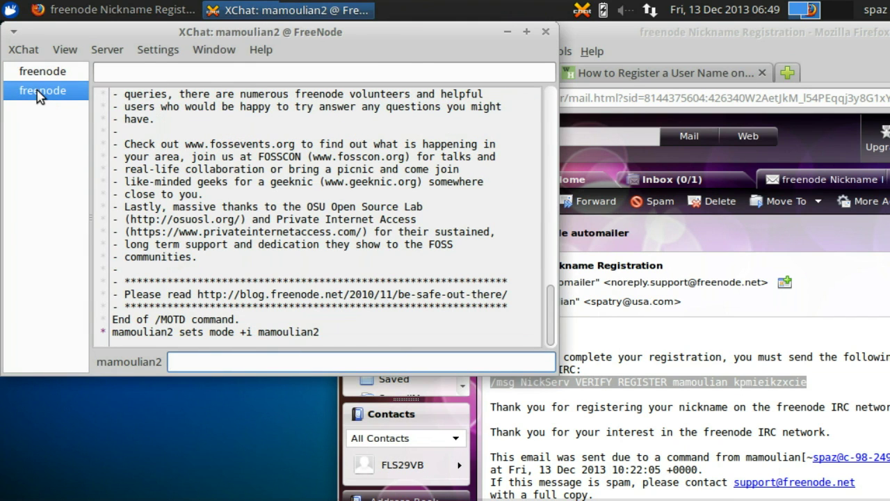
right_click(38, 94)
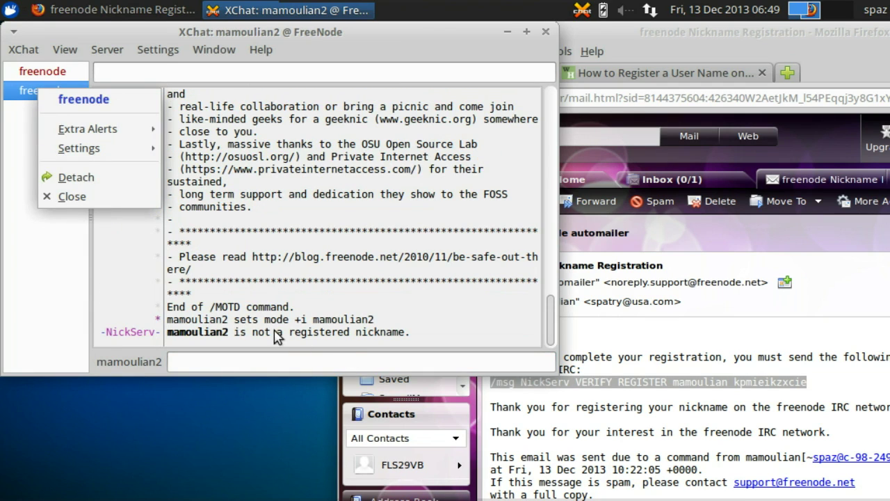
left_click(69, 197)
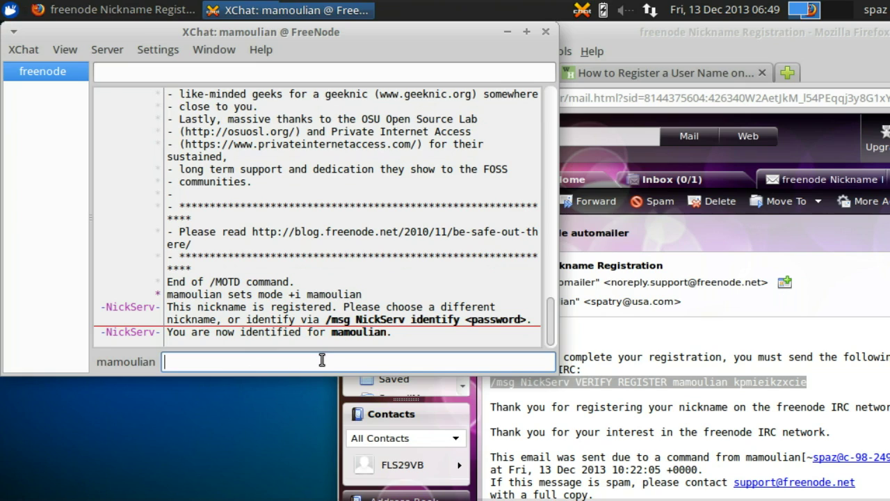
- Join #spatry with /join and post 'hello' in the channel
type("/join")
type("#spatry")
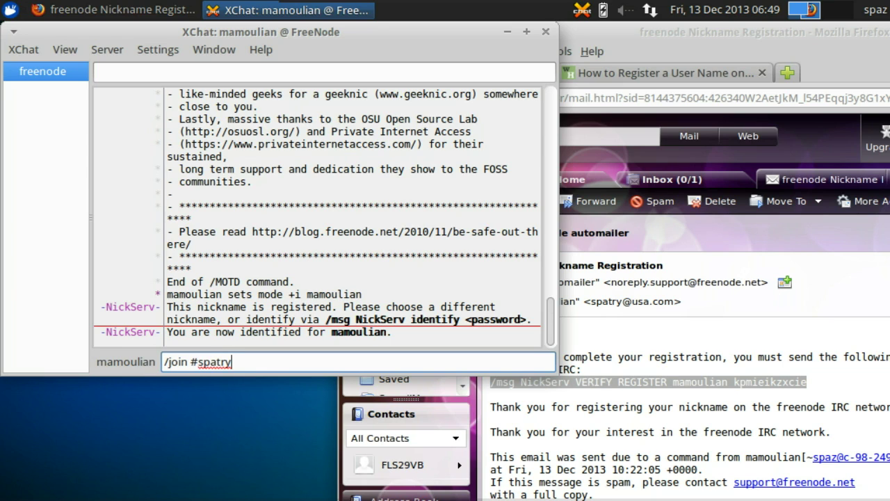
key("Return")
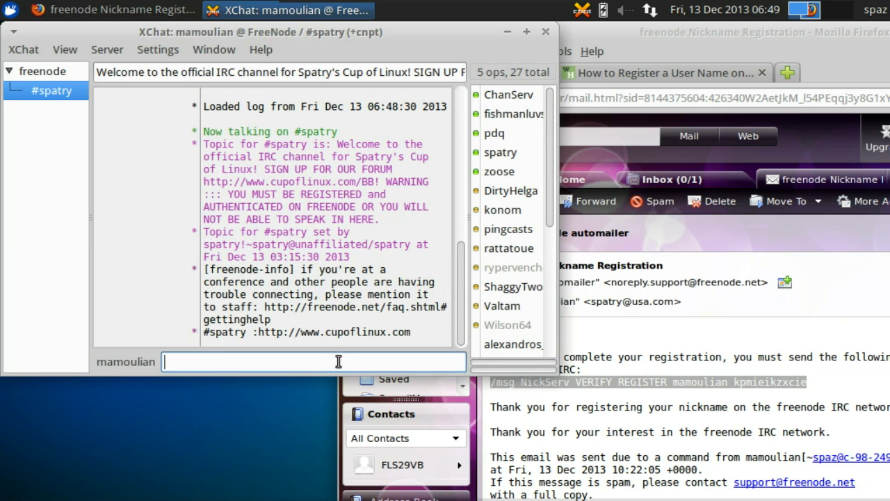
type("hello")
key("Return")
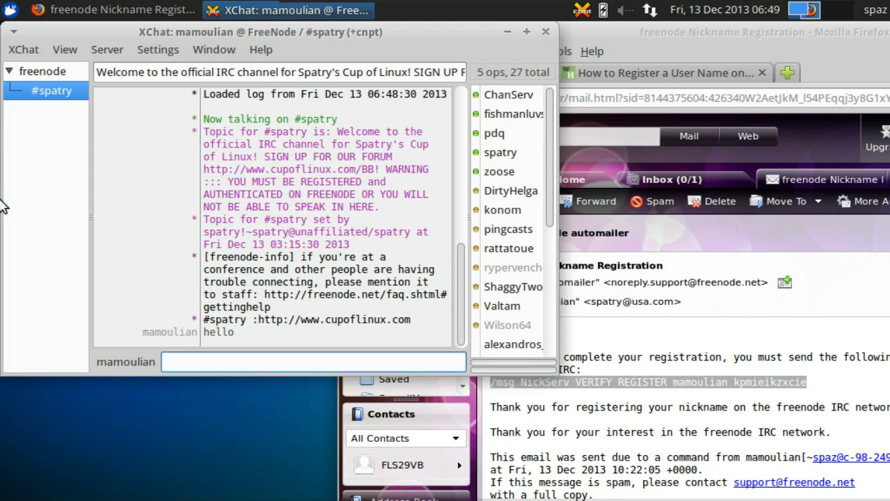
- Add #spatry to FreeNode's favourite channels in the Network List, saving and closing the dialogs
left_click(25, 50)
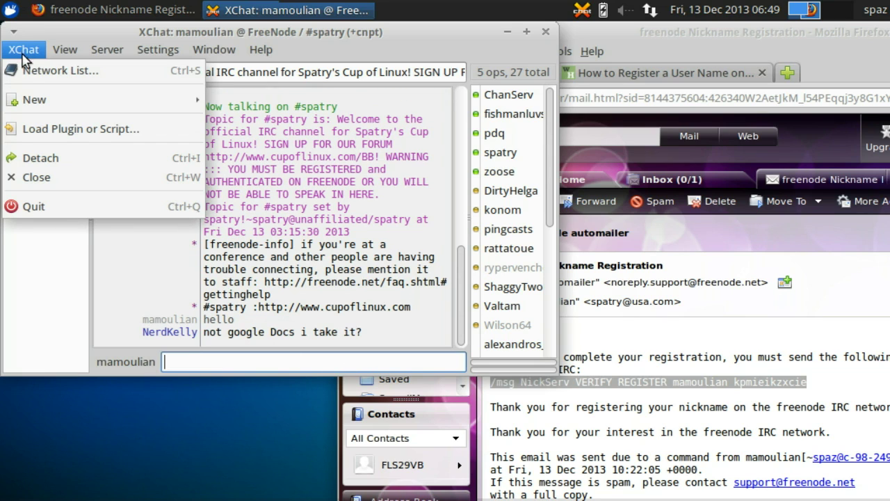
left_click(32, 70)
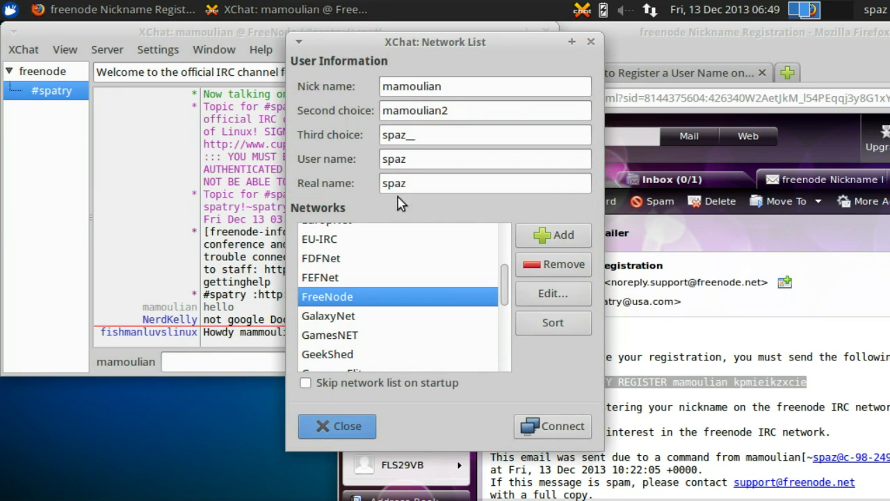
left_click(567, 301)
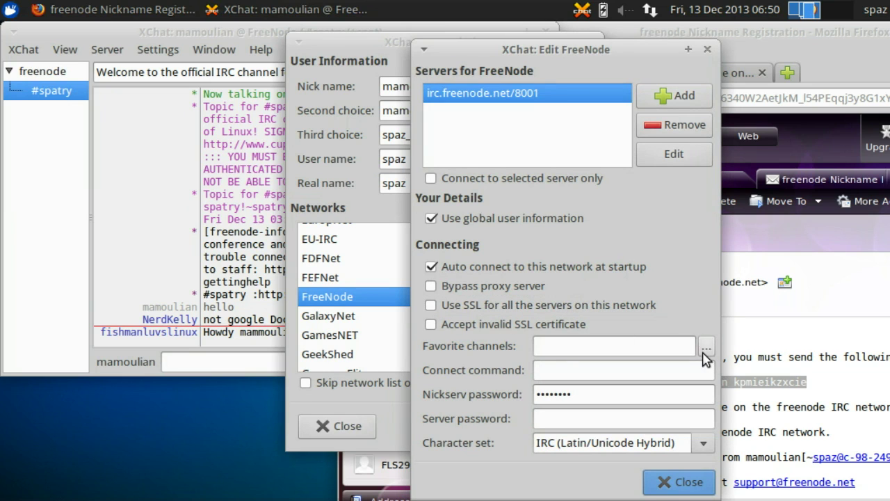
left_click(705, 348)
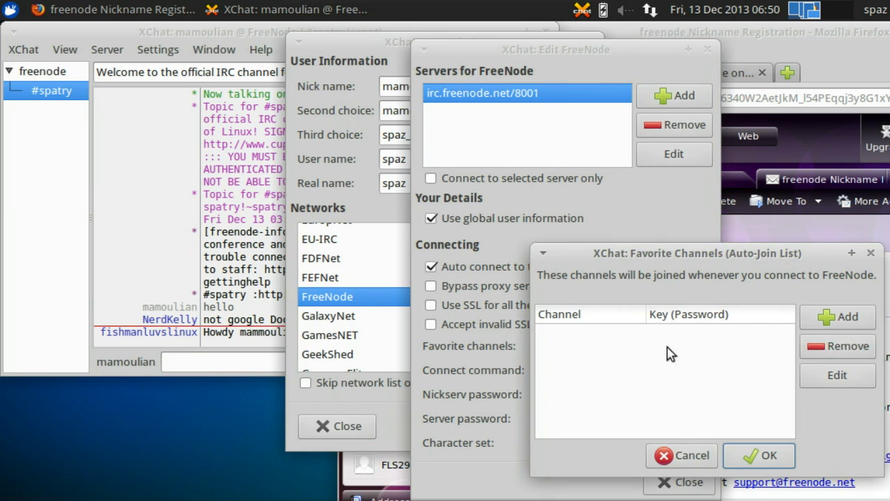
left_click(854, 316)
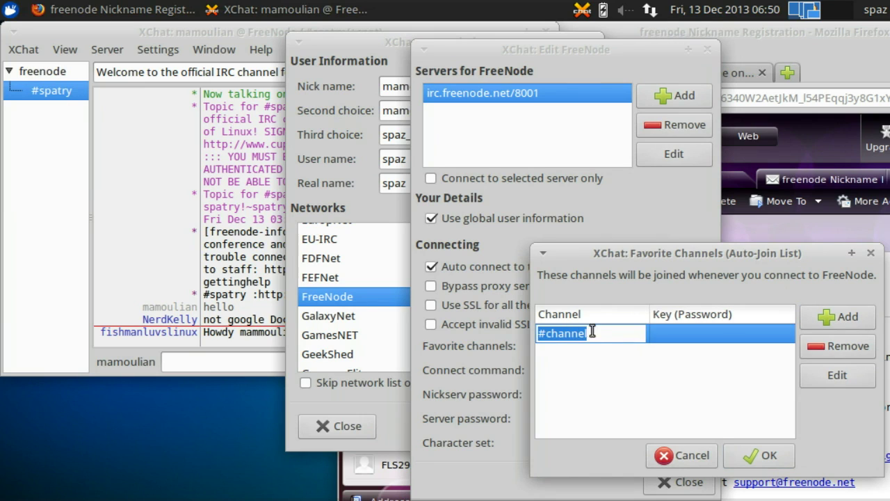
left_click_drag(590, 332, 551, 336)
type("spatry")
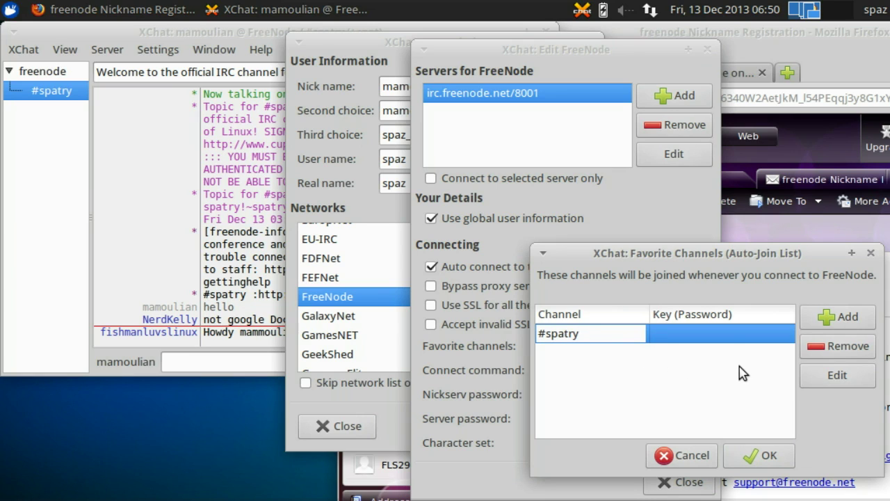
key("Return")
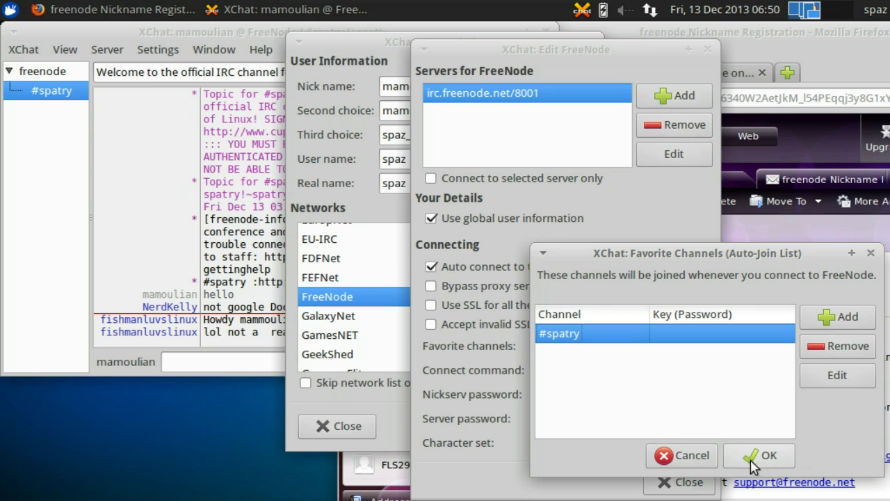
left_click(753, 459)
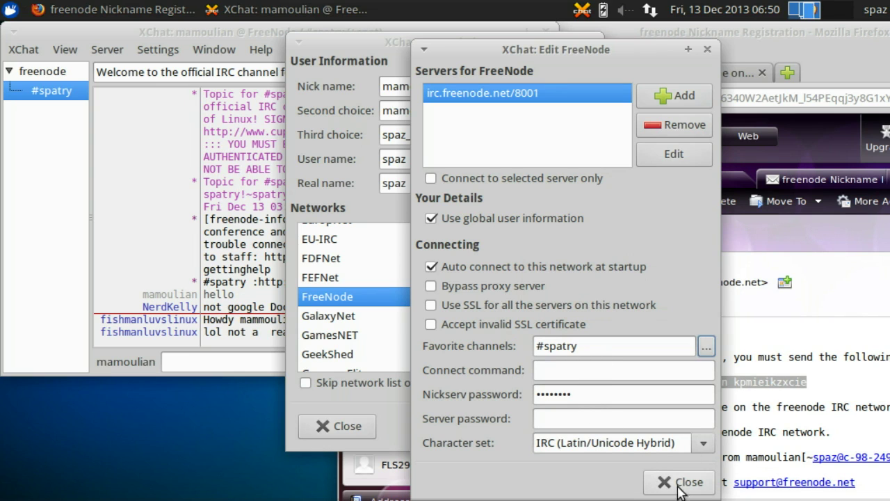
left_click(686, 482)
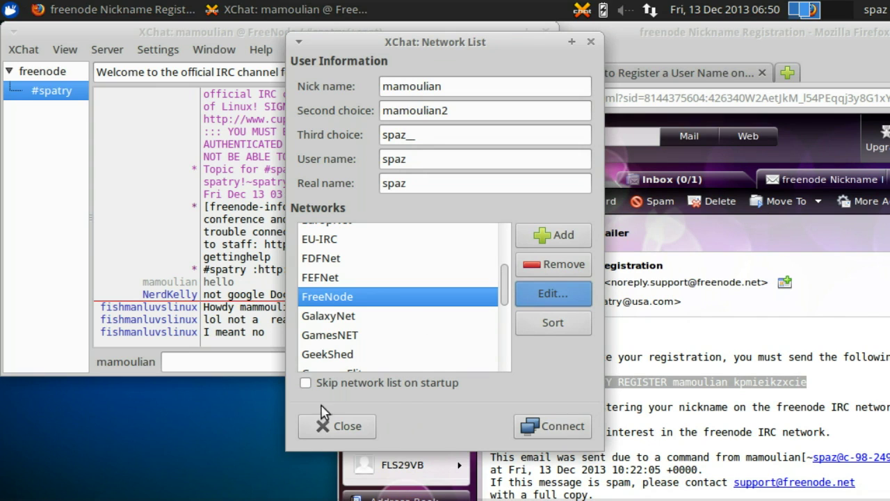
left_click(324, 431)
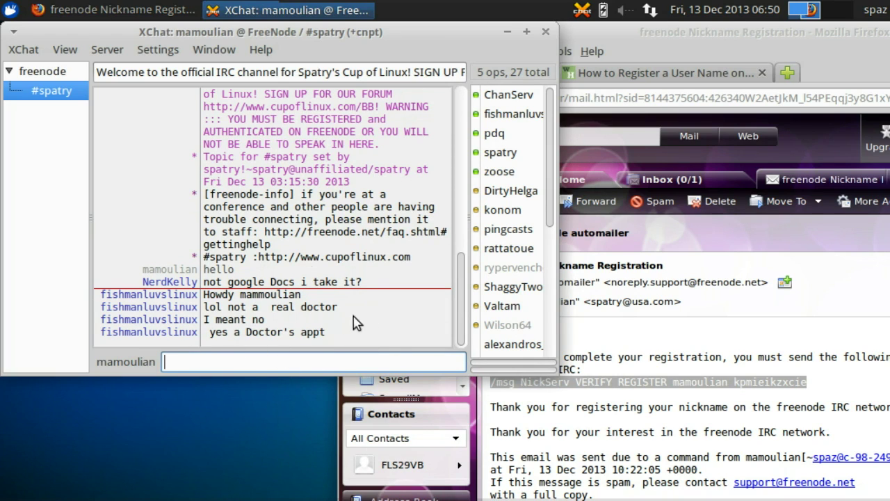
- Quit XChat and relaunch it from the Applications menu
left_click(544, 34)
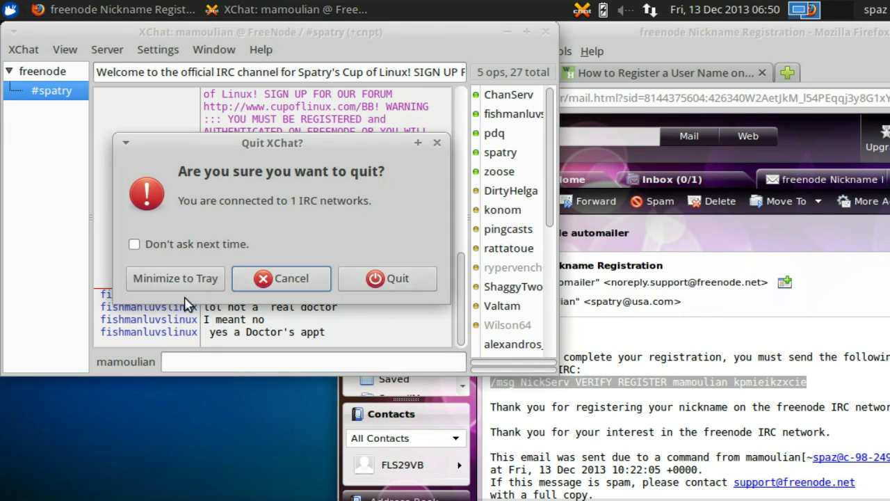
left_click(392, 281)
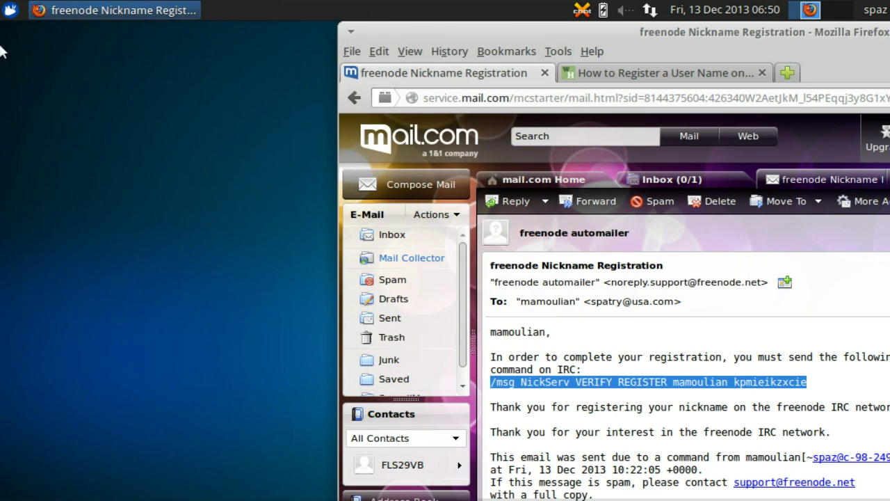
left_click(10, 8)
left_click(235, 243)
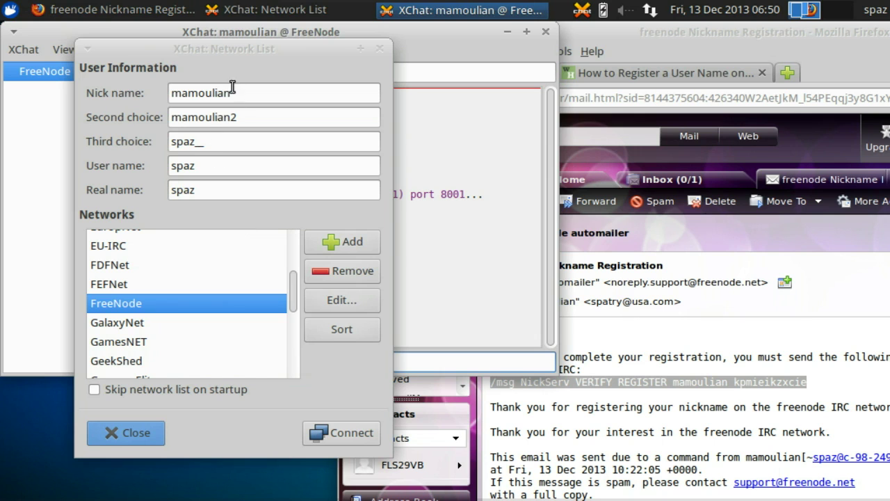
- Set the network list to be skipped on startup and close it
left_click_drag(241, 51, 709, 49)
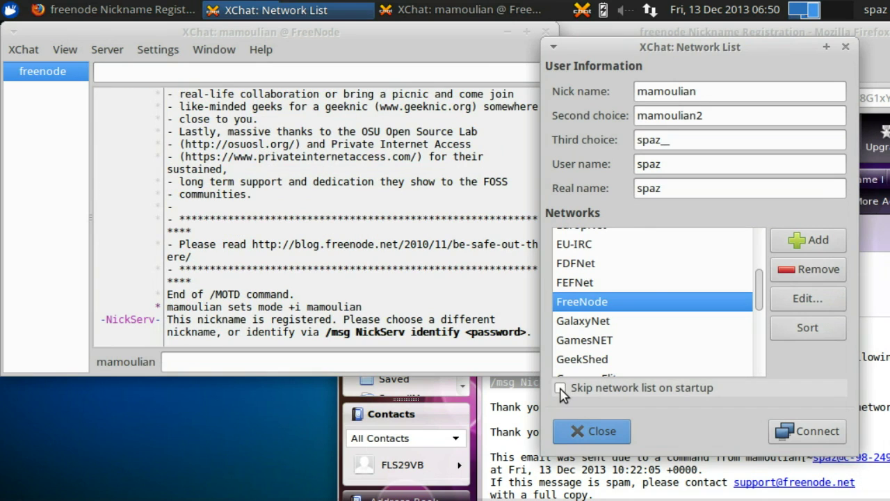
left_click(561, 389)
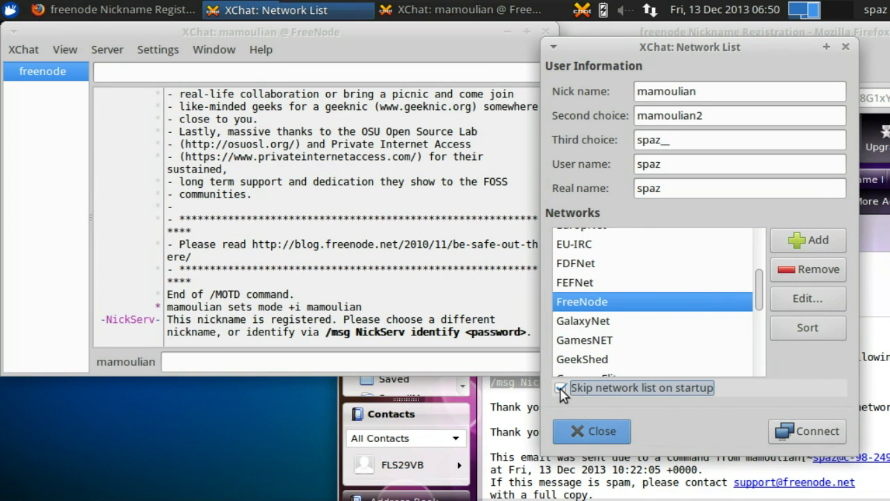
left_click(595, 430)
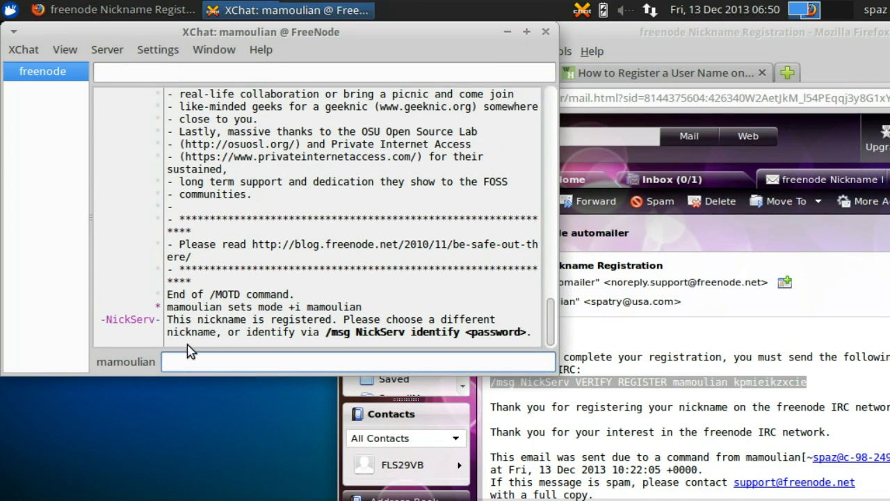